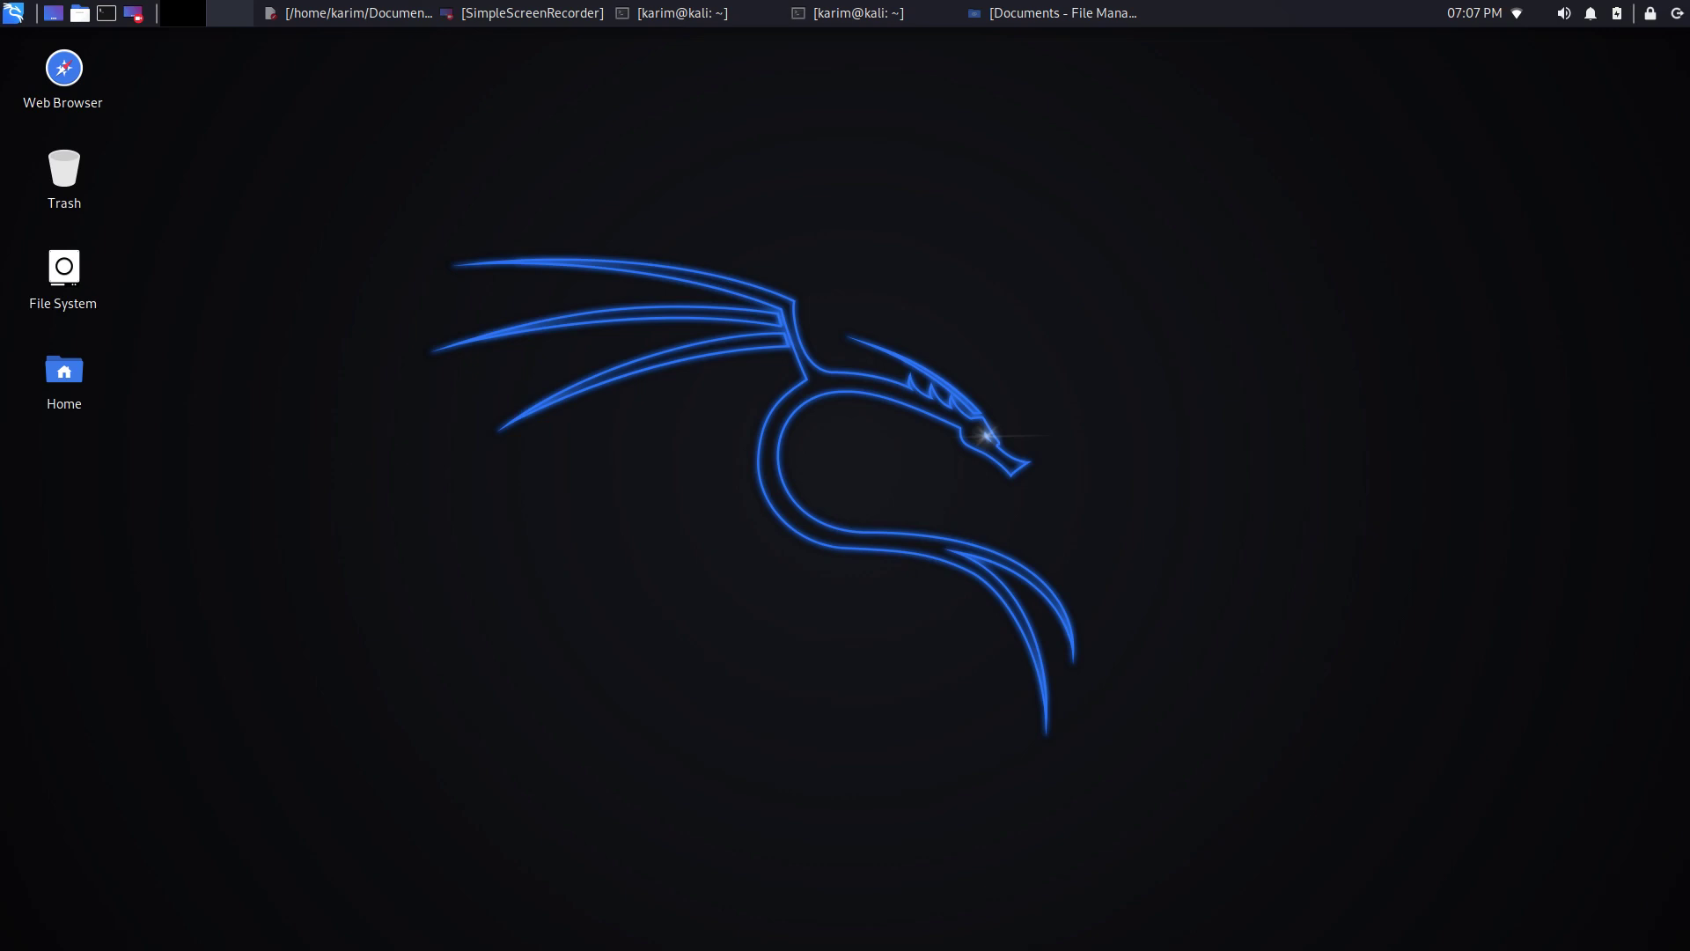
Step: Open a new terminal and run sudo apt install vlc, reaching the password prompt
key(ctrl+alt+t)
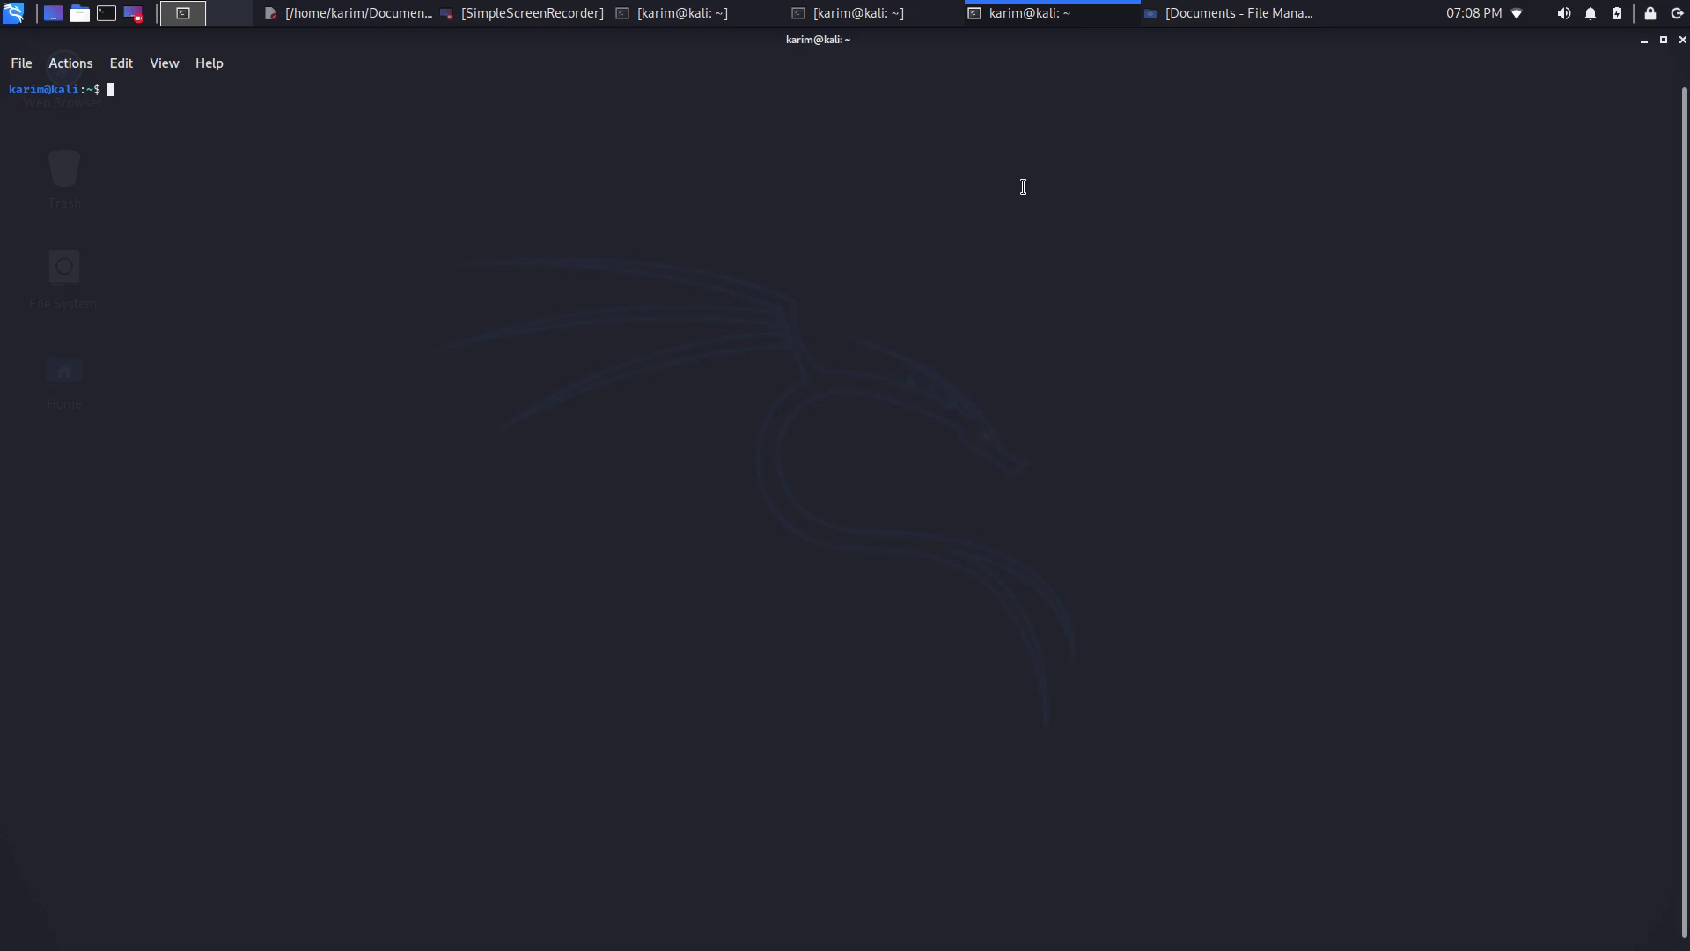
text(sudo)
text( ap)
text(t)
text( insta)
text(ll)
text( vlc)
key(Return)
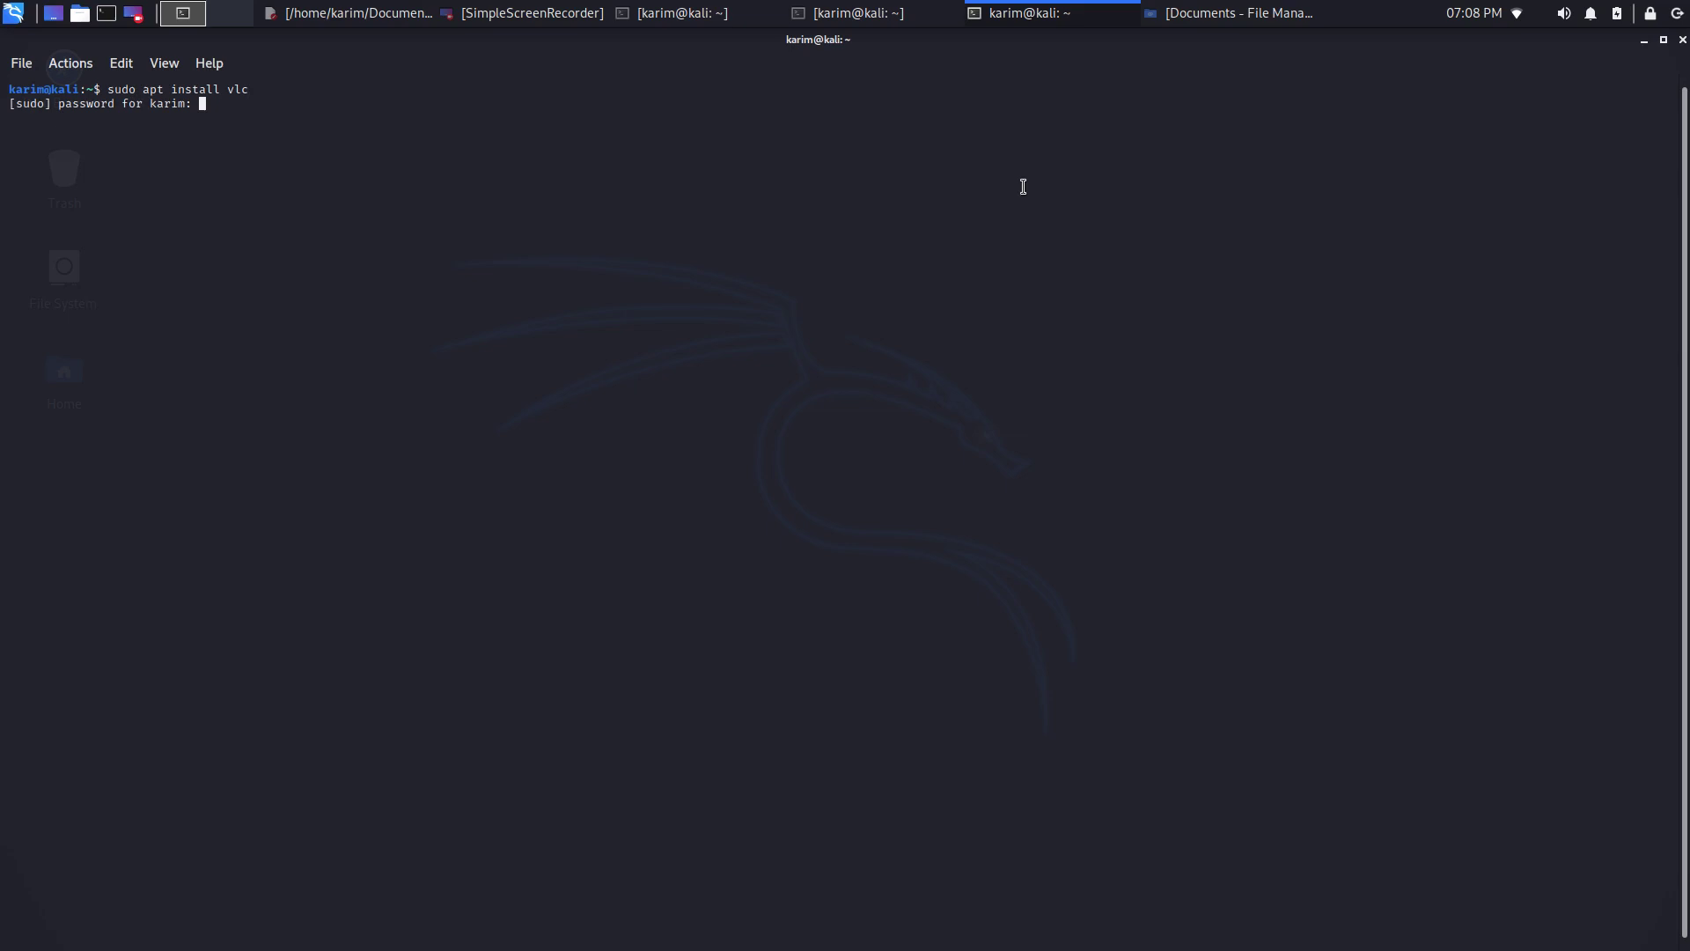
Step: Submit the sudo password so apt installs the vlc package
key(Return)
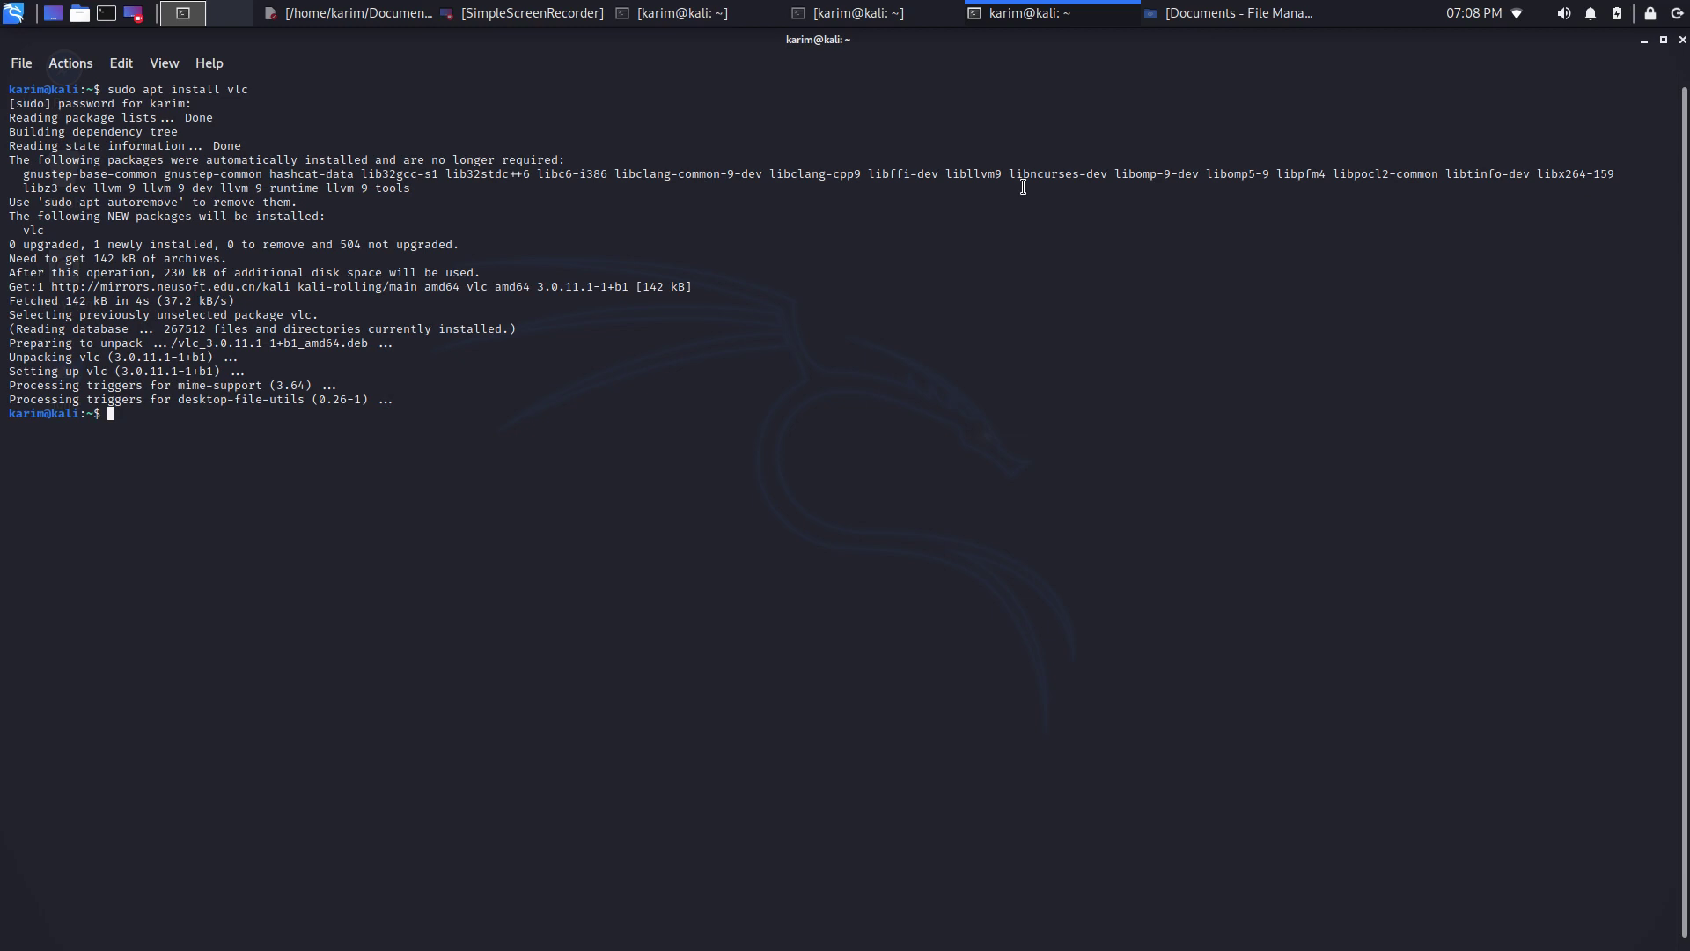
Step: Search the application menu for vlc and launch VLC media player
key(super)
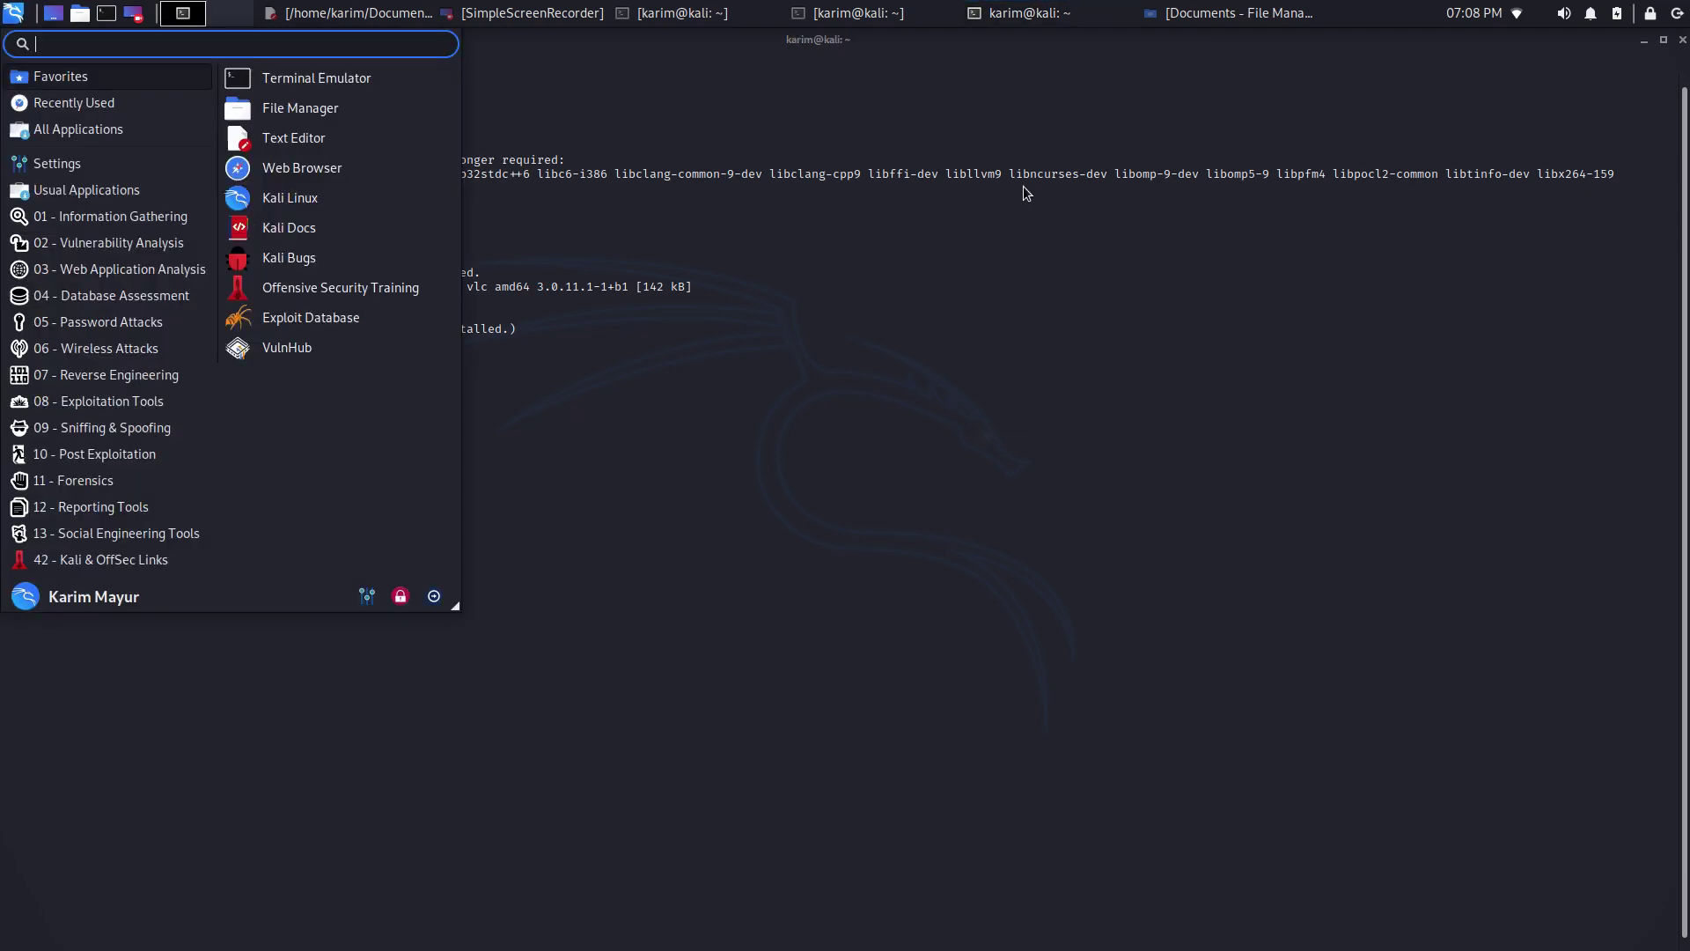
text(v)
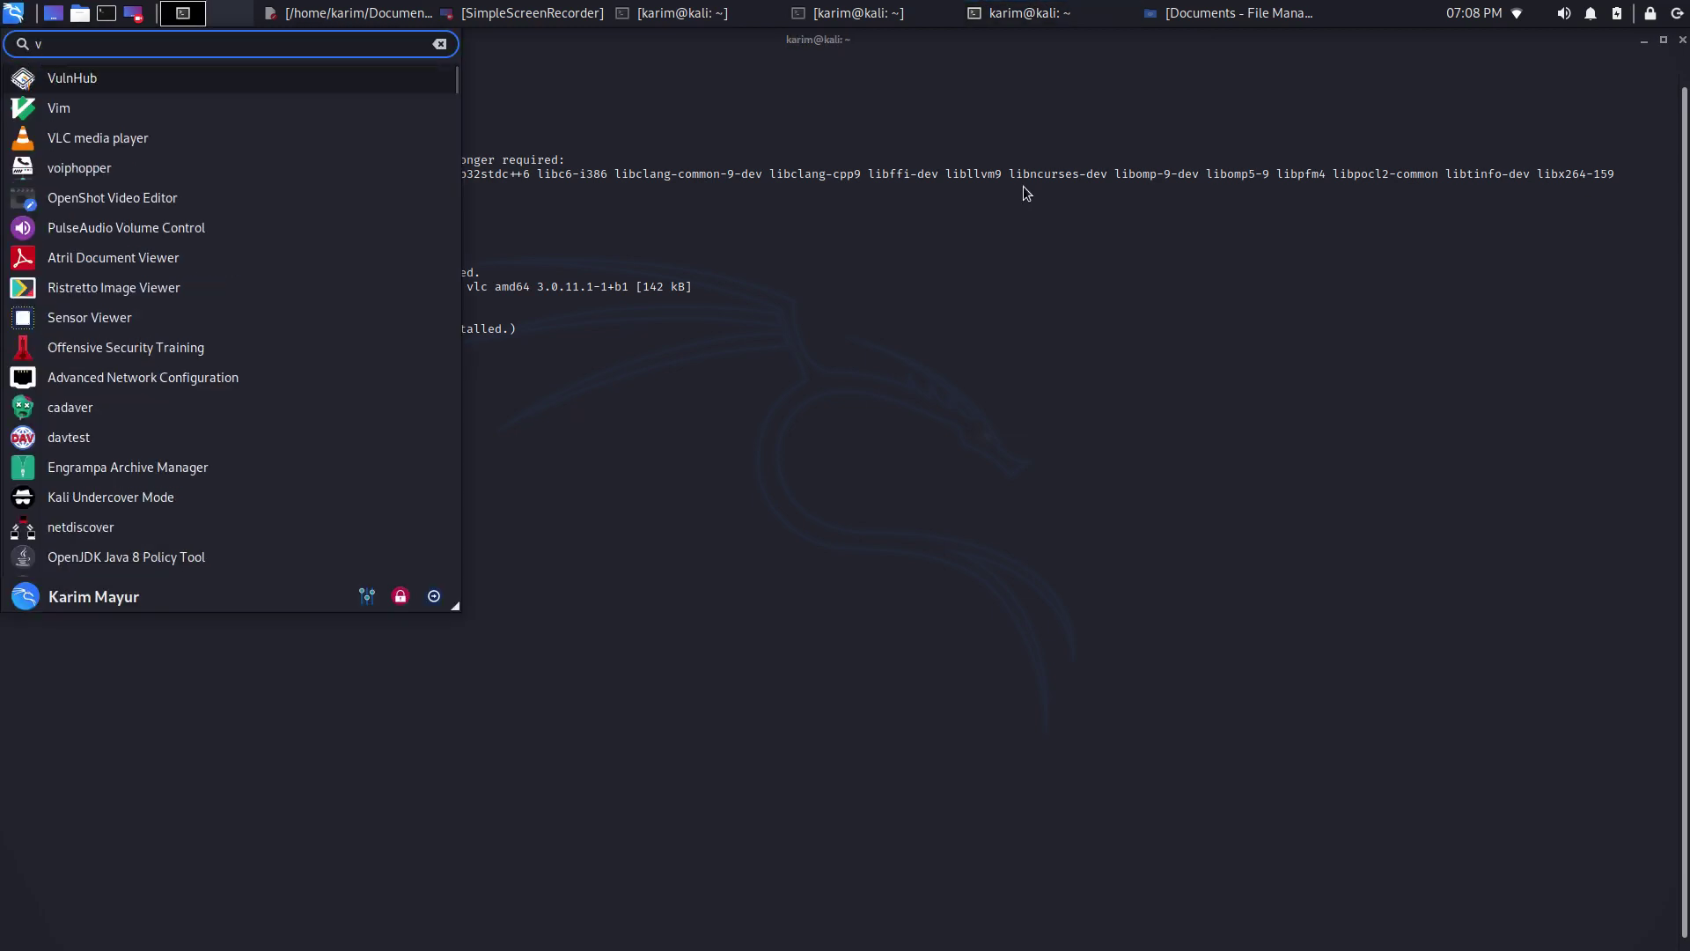
text(lc)
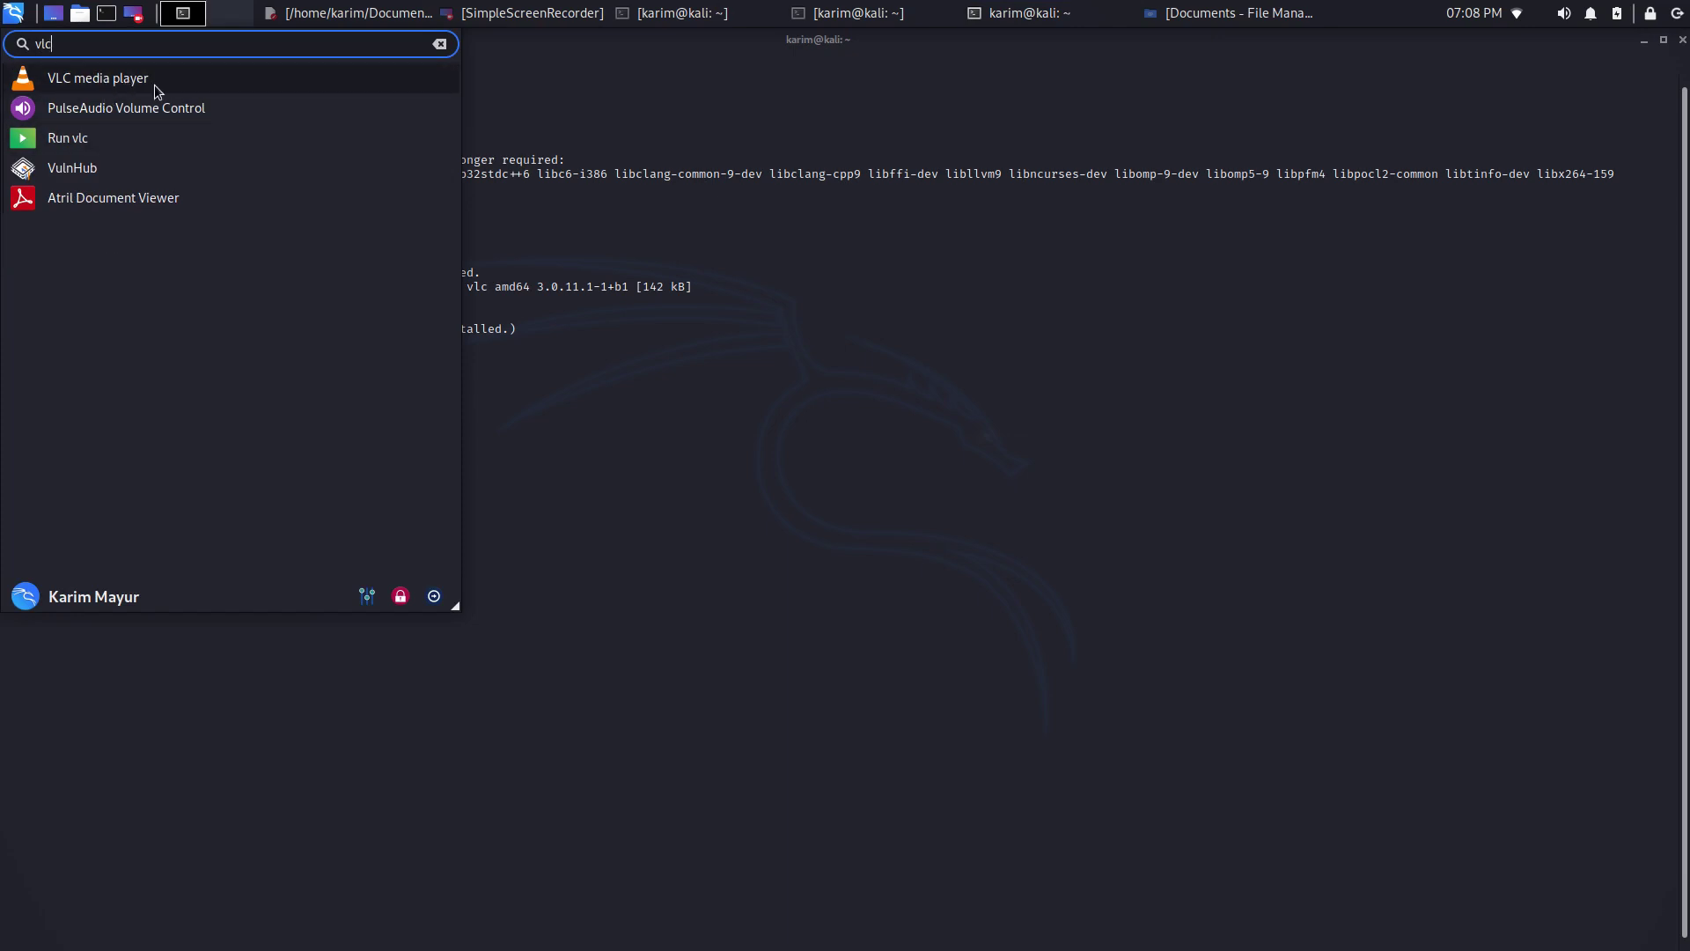
click(123, 87)
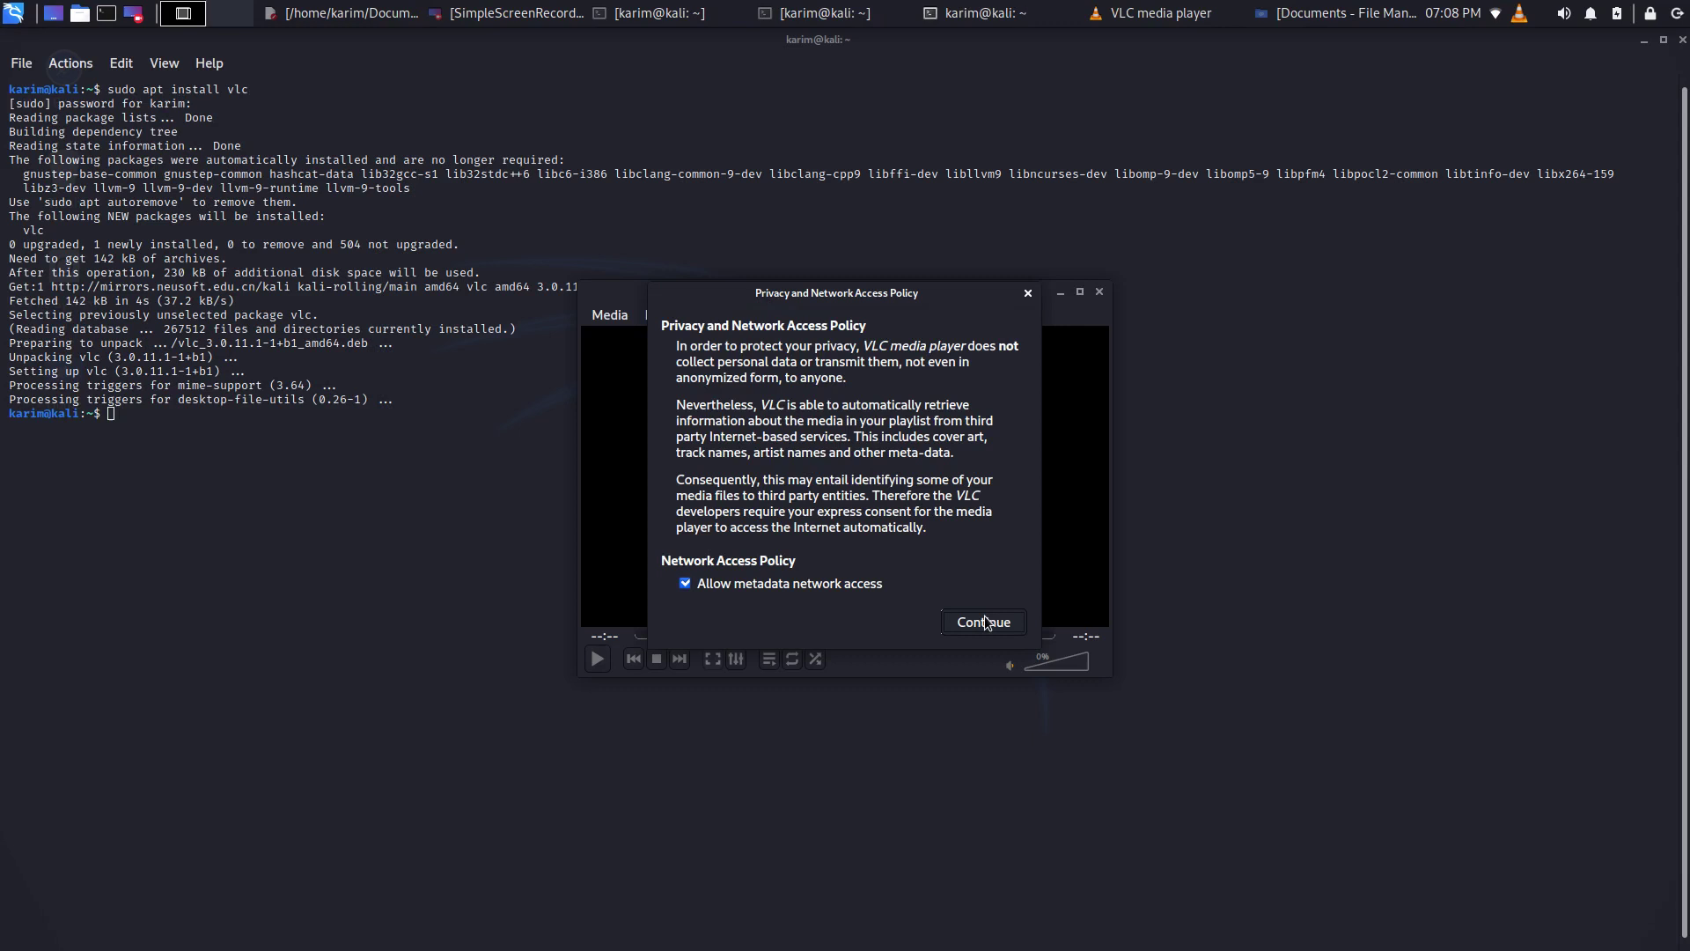
Step: Accept VLC's Privacy and Network Access Policy and shift the player window right
click(982, 620)
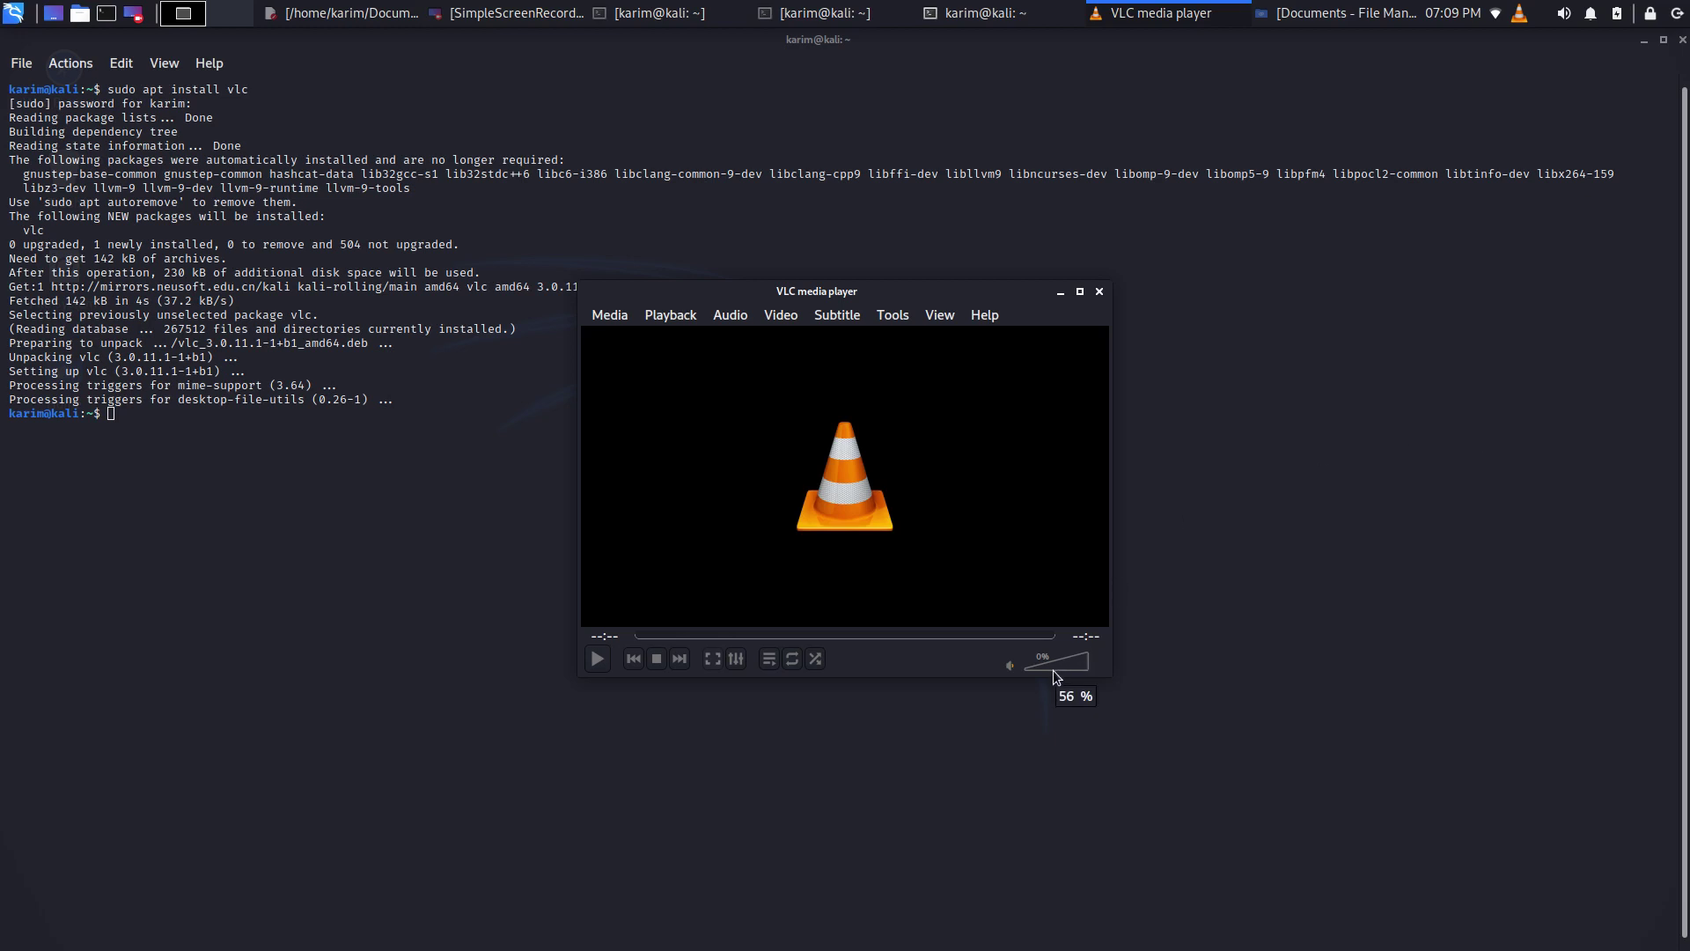
drag(846, 300, 891, 298)
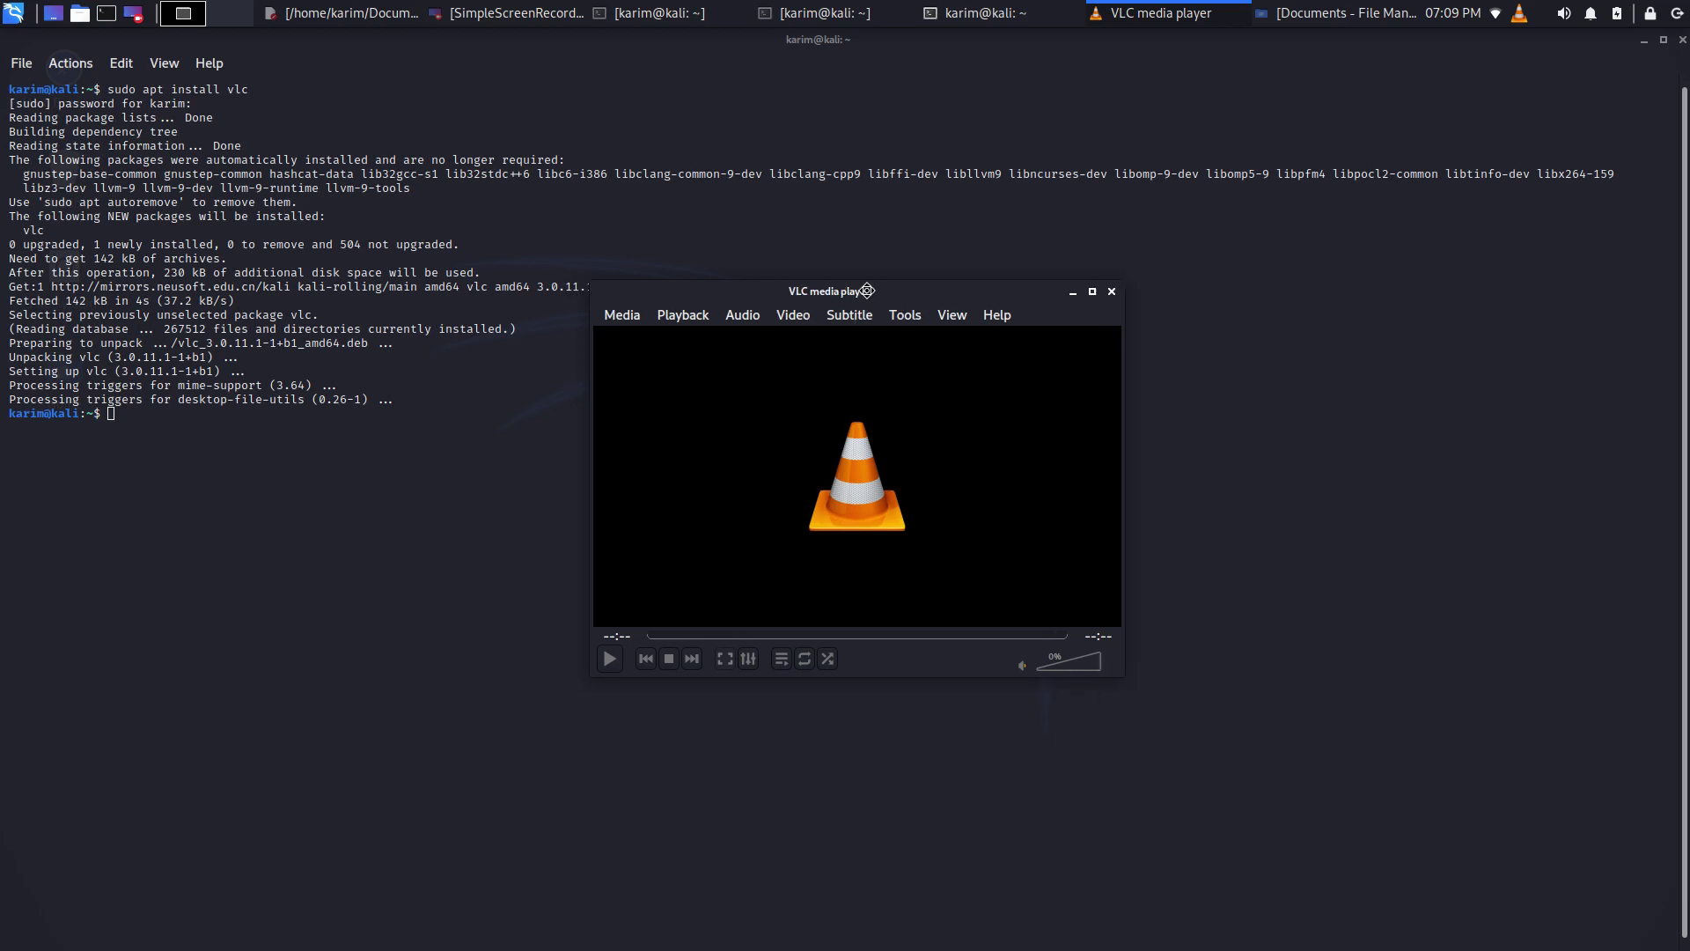